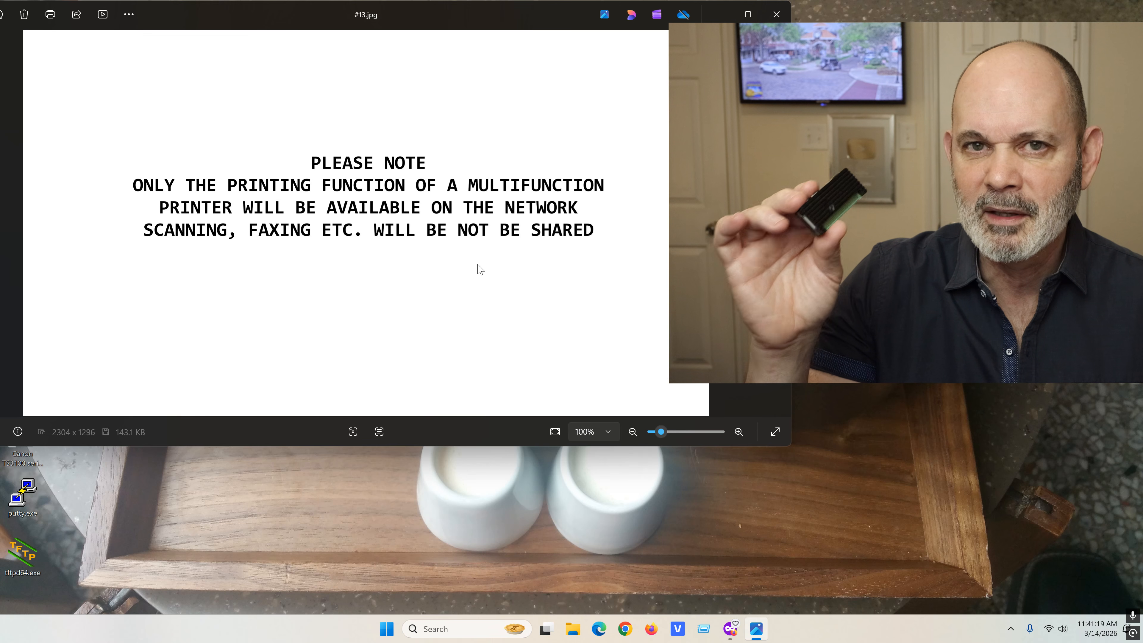
- Bring up the #10.jpg slide with the USB printer sharing requirements, and minimize the image viewer when done
left_click_drag(196, 20, 210, 20)
left_click(2, 200)
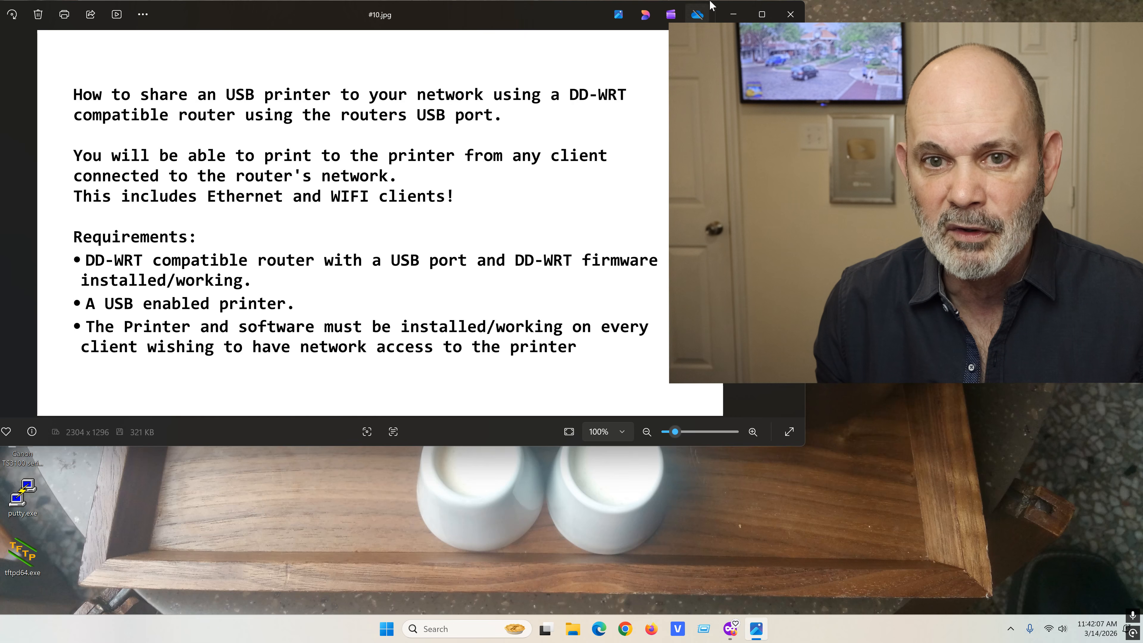
left_click(735, 14)
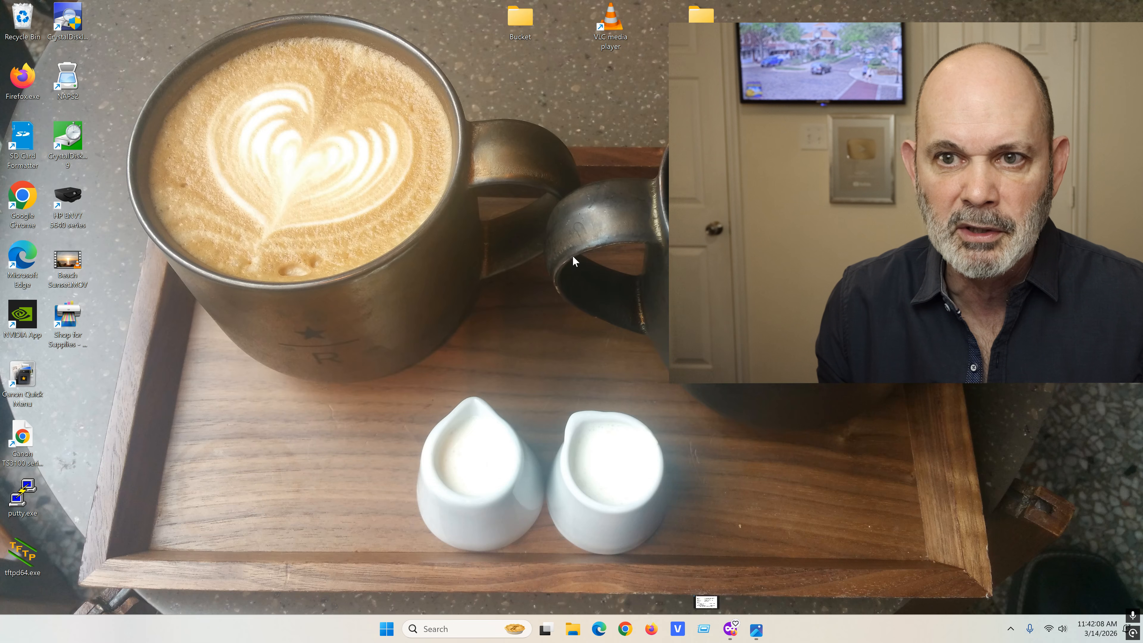
- Search Windows for "printer" and open the Printers & scanners settings to check the installed printers
left_click(385, 636)
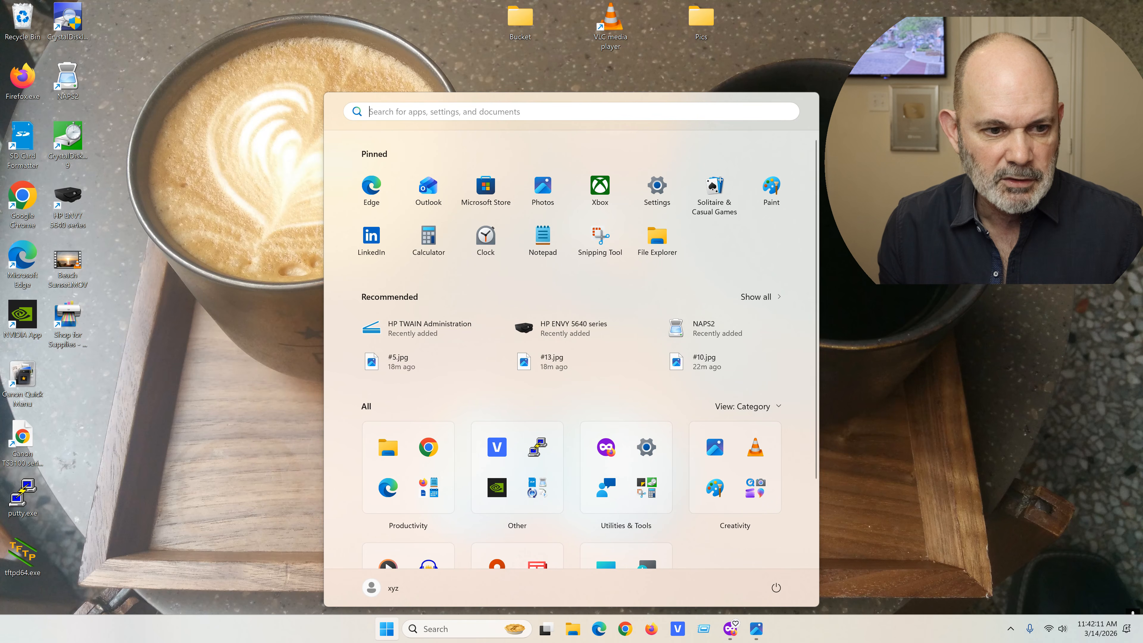
left_click(509, 111)
type("printer")
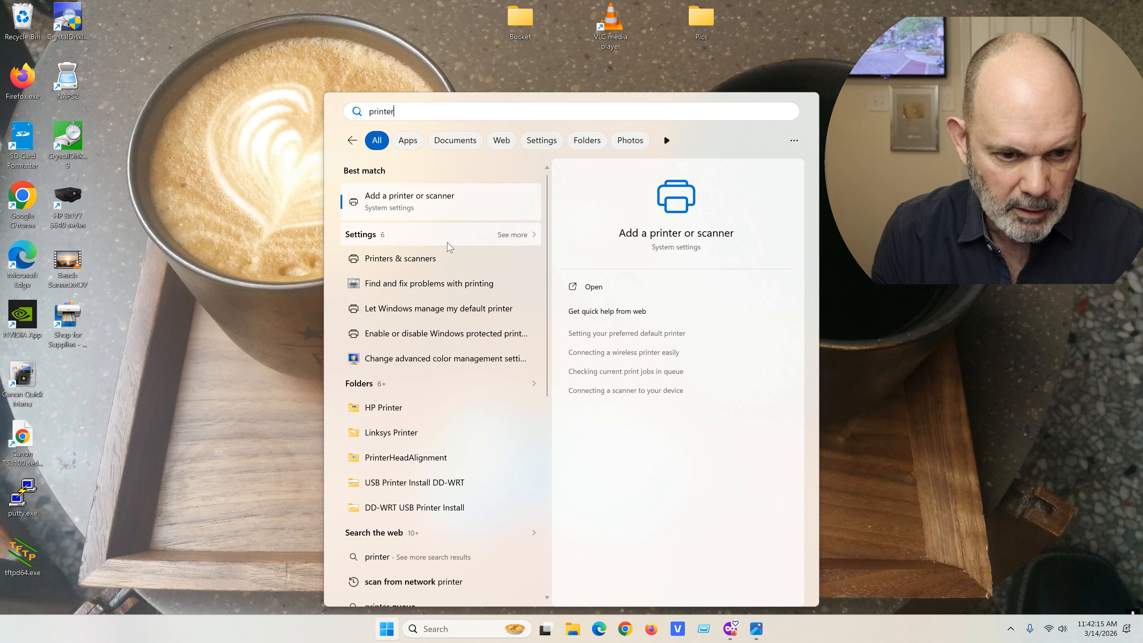
left_click(454, 266)
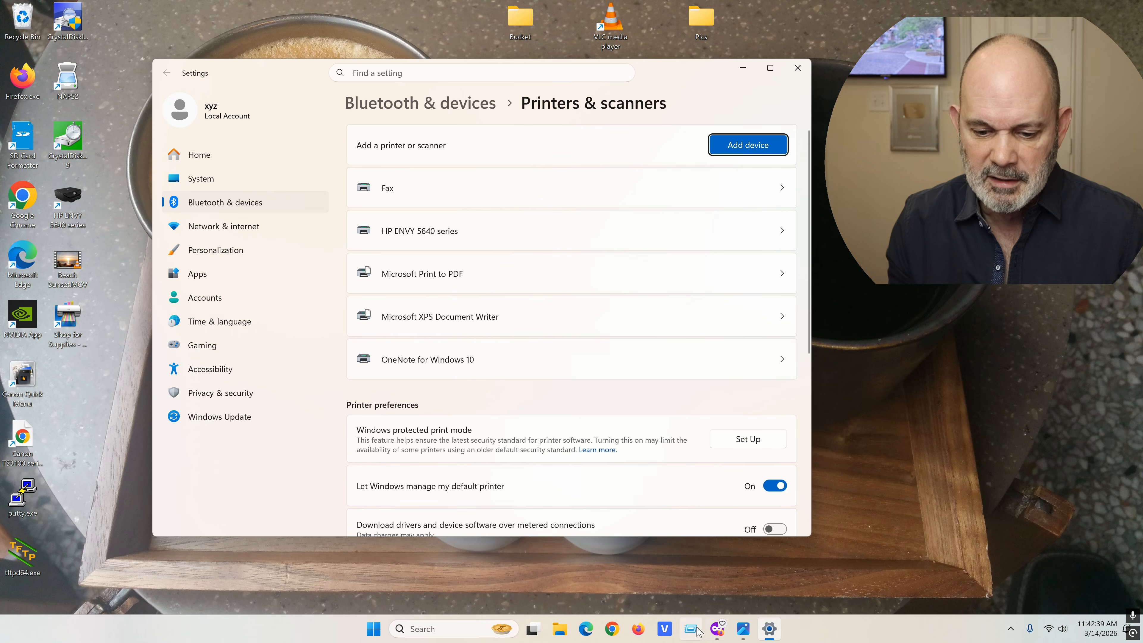
- Switch to the private Firefox window, load 192.168.1.1 and sign in to the DD-WRT router as admin with the account password
left_click(719, 631)
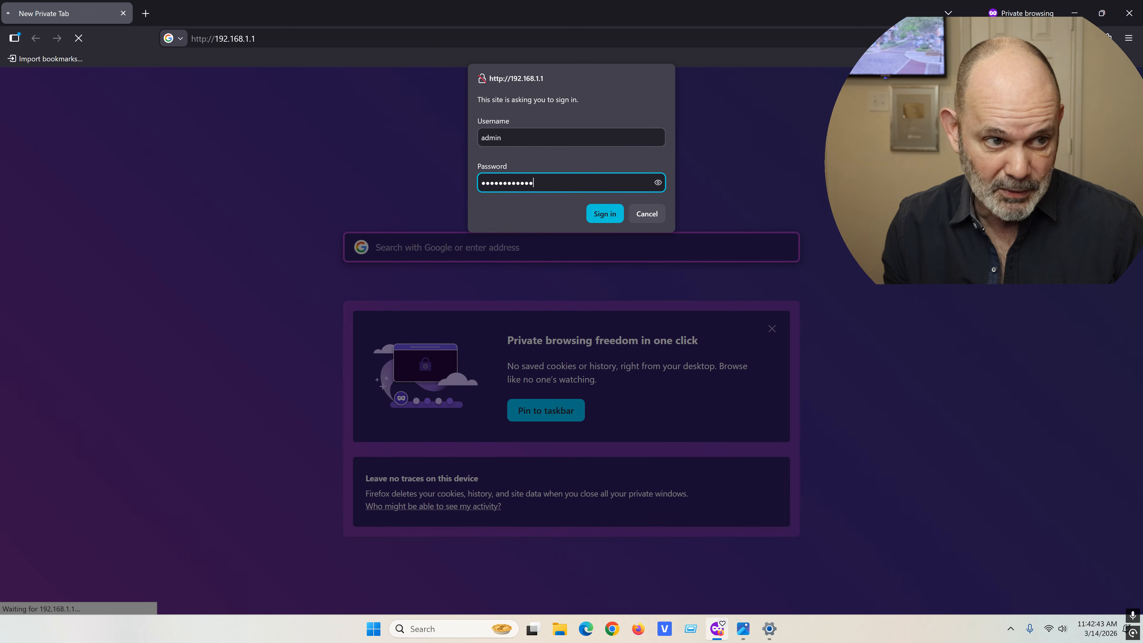
left_click(310, 39)
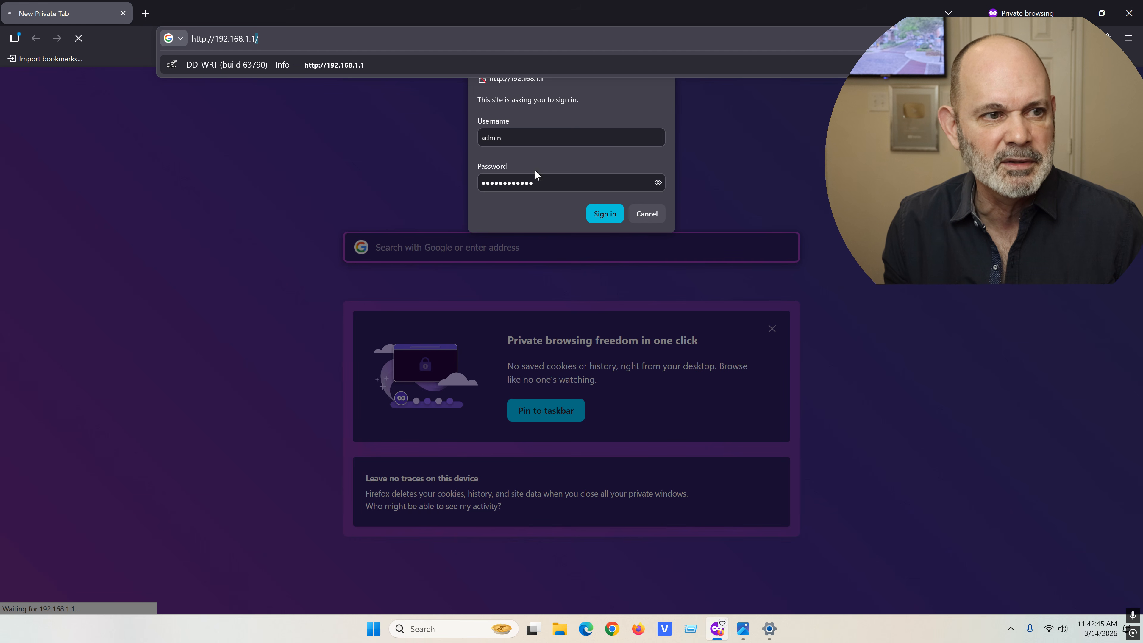
left_click(611, 216)
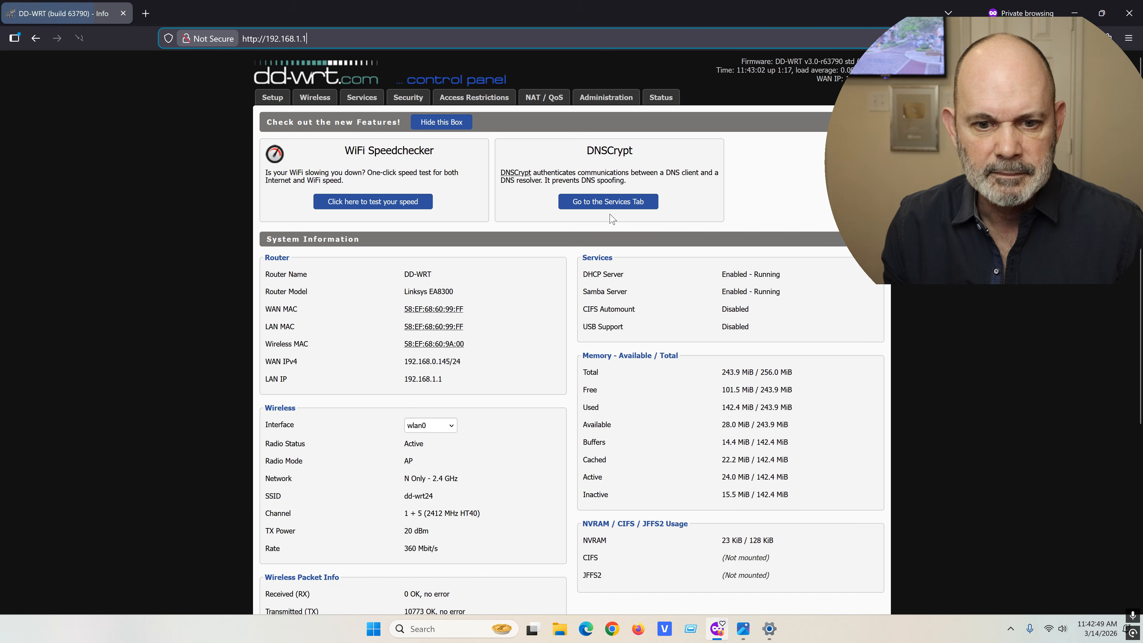
- Enable Core USB Support and USB Printer Support in the router's USB services, and save and apply the settings
left_click(368, 100)
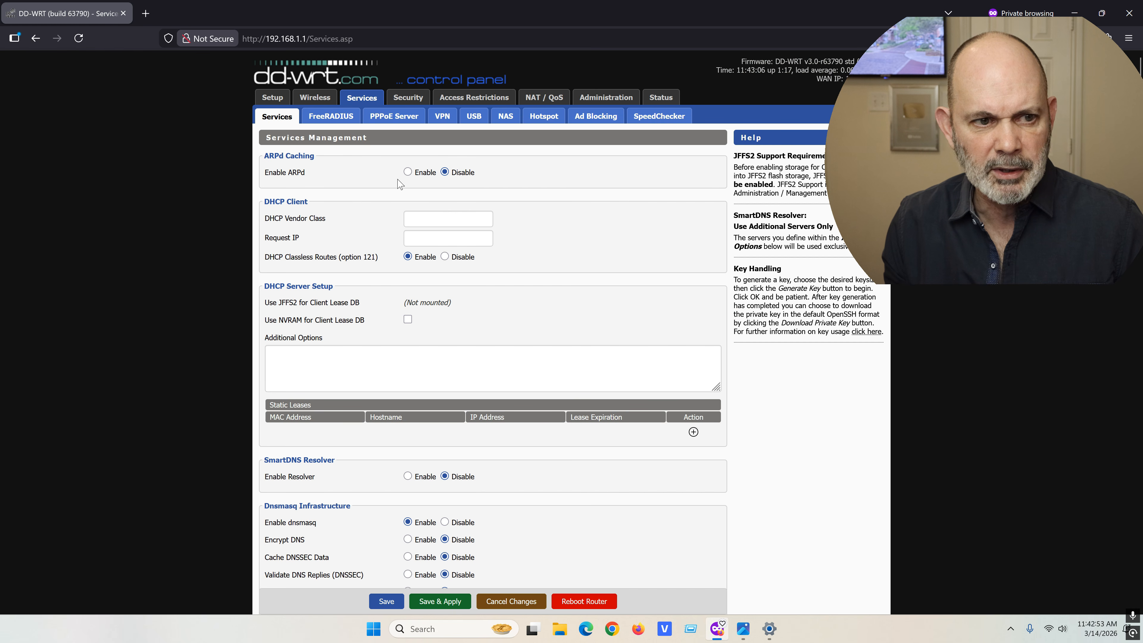
left_click(470, 118)
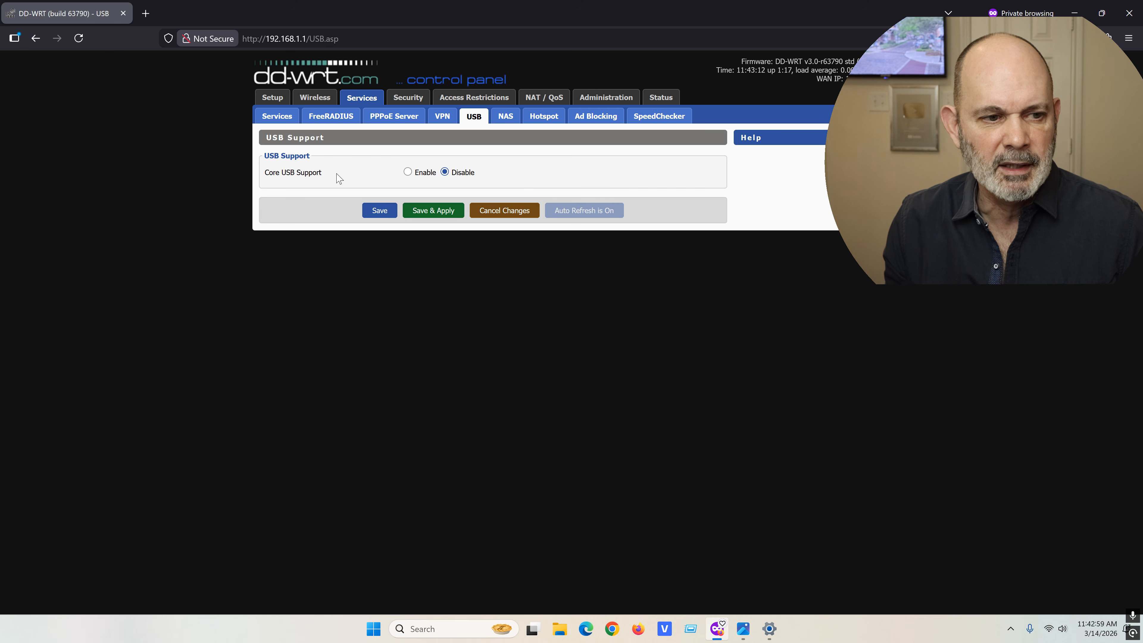
left_click(407, 172)
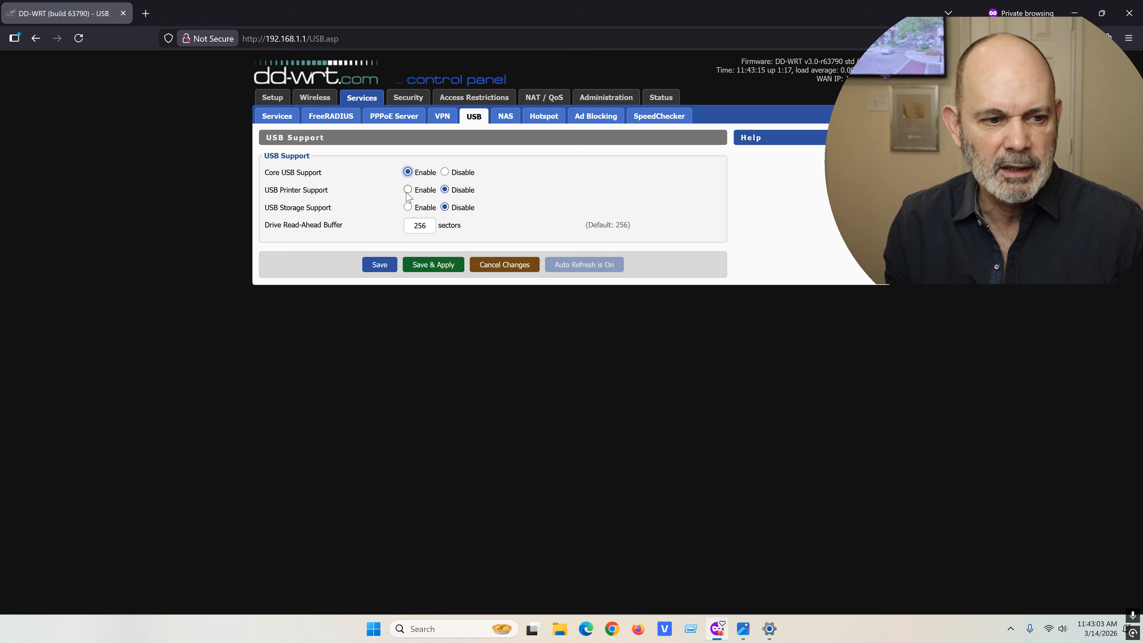
left_click(408, 189)
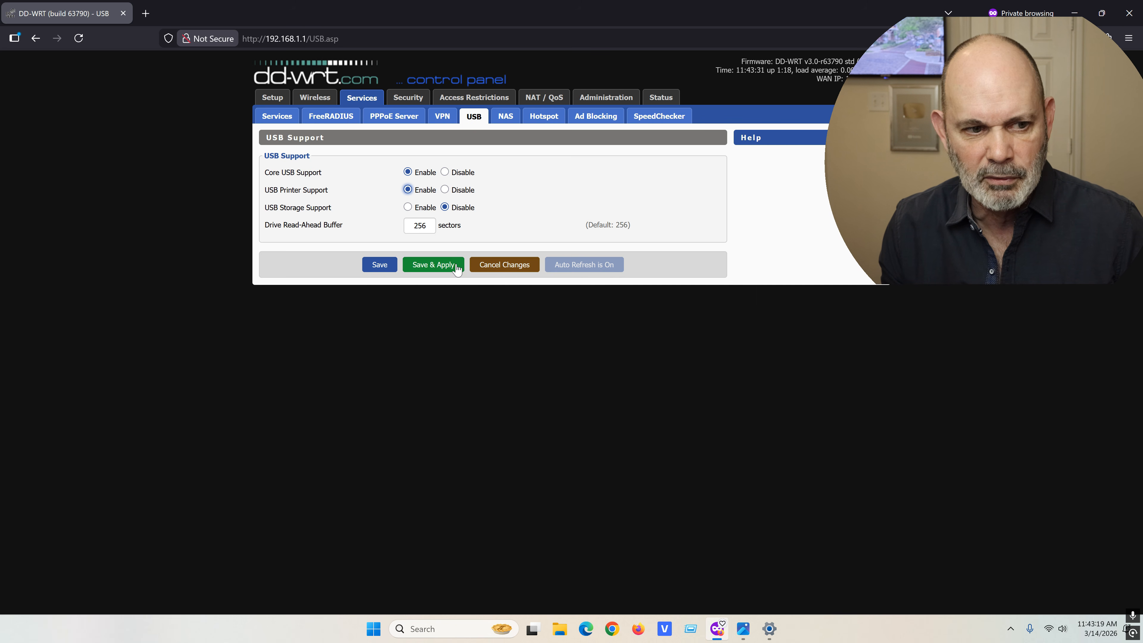
left_click(433, 265)
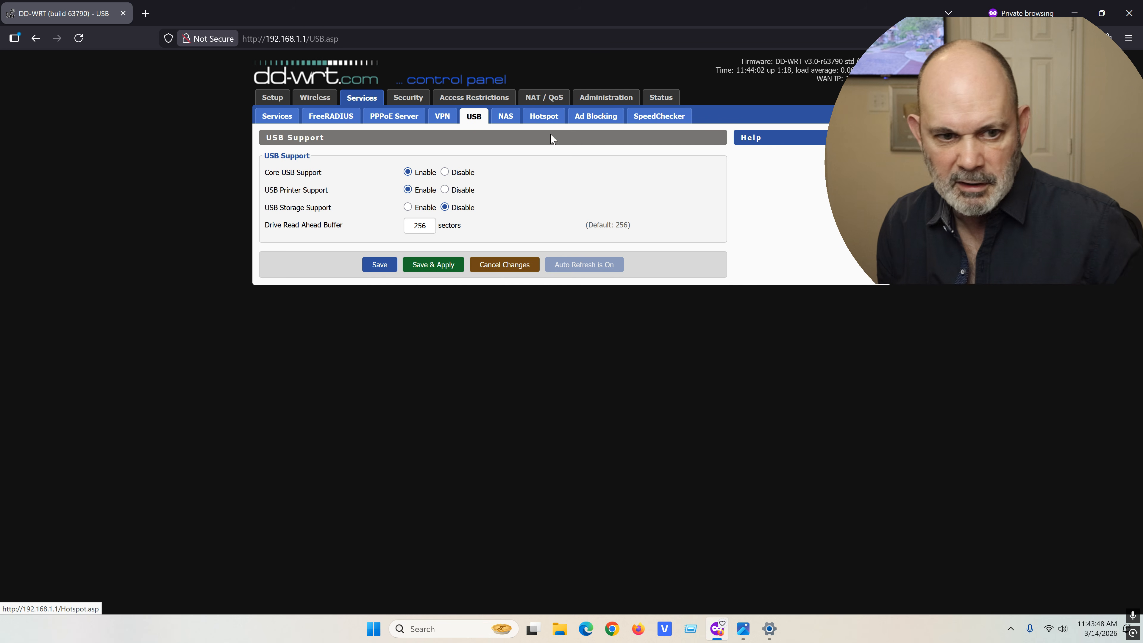
- Minimize the browser, close the stale Settings window and reopen the printer settings through a Windows search for "print"
left_click(1078, 11)
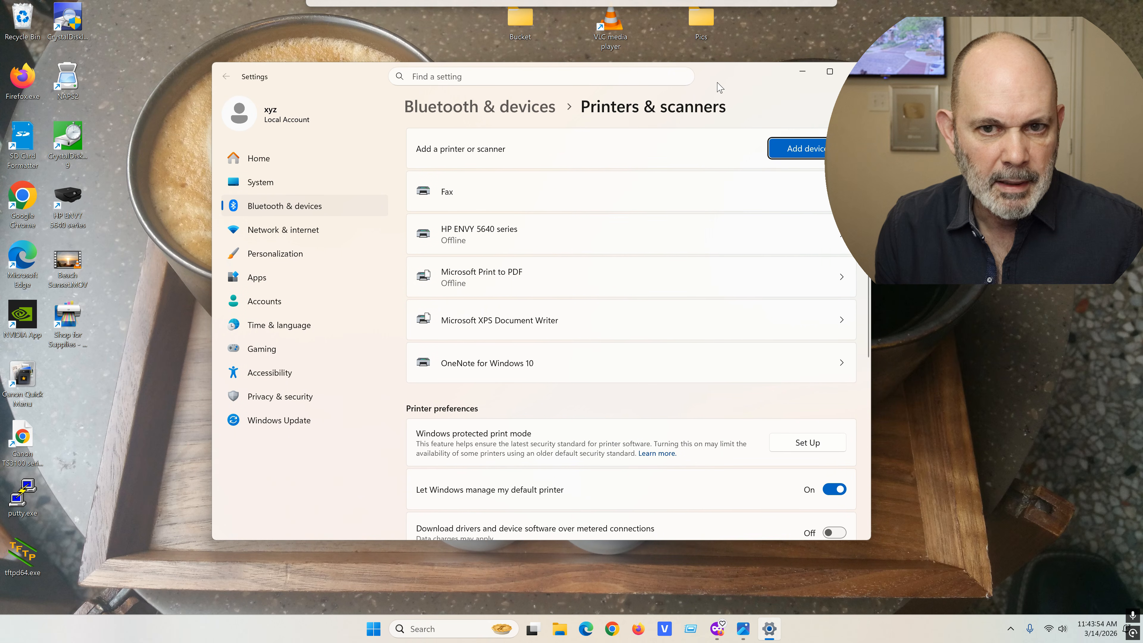
left_click(855, 71)
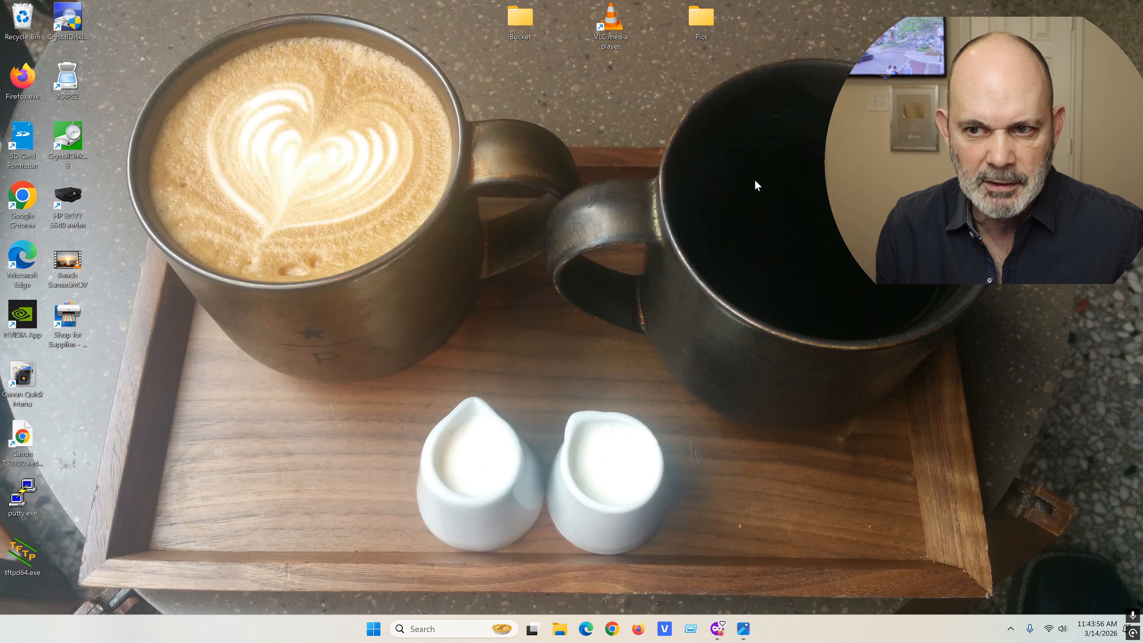
left_click(387, 628)
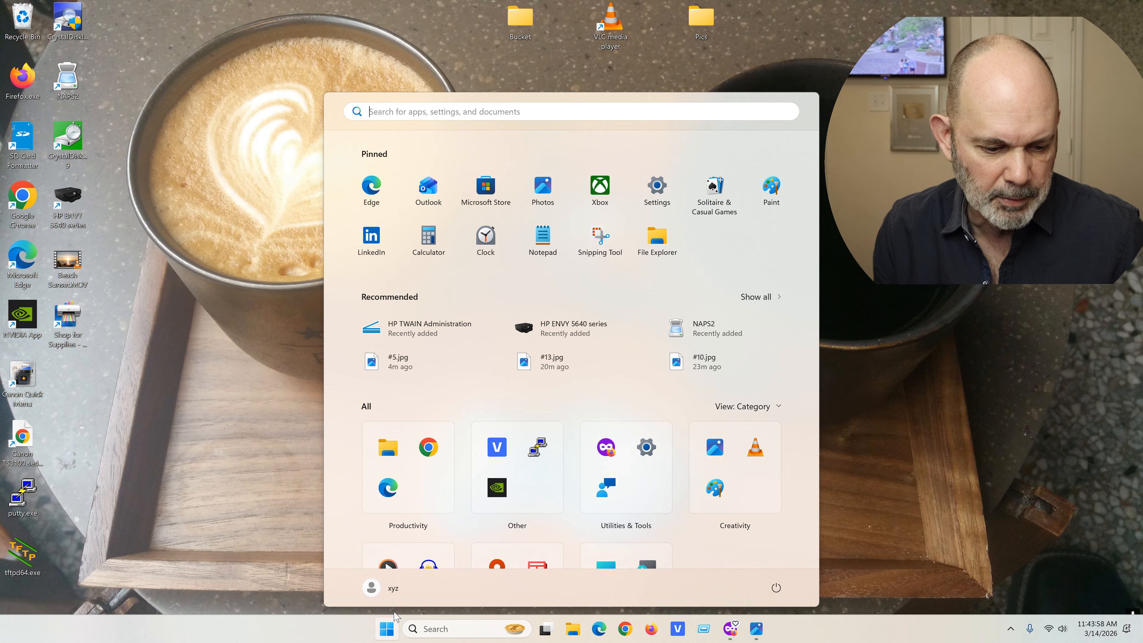
type("p")
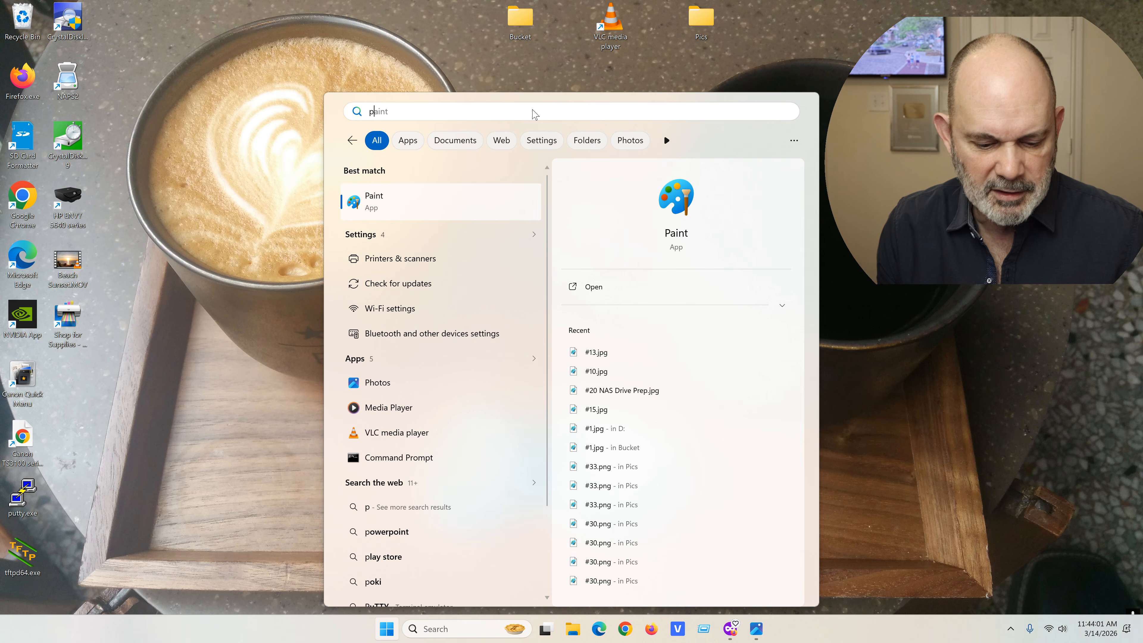
type("rint")
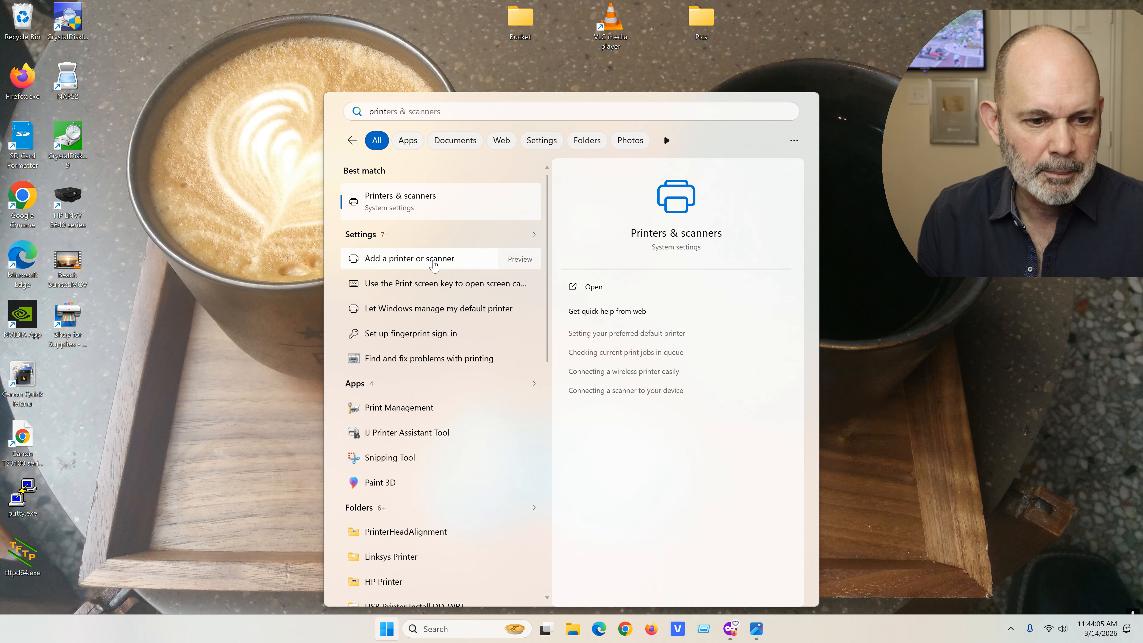
left_click(433, 265)
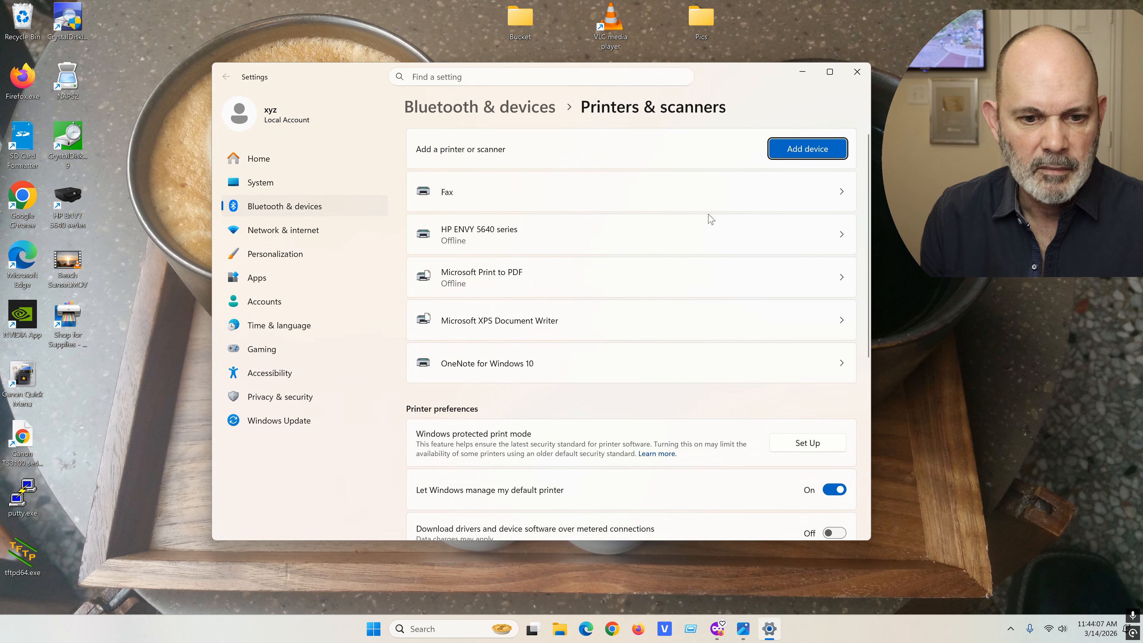
- Start adding a new printer manually using the IP address or hostname option
left_click(796, 149)
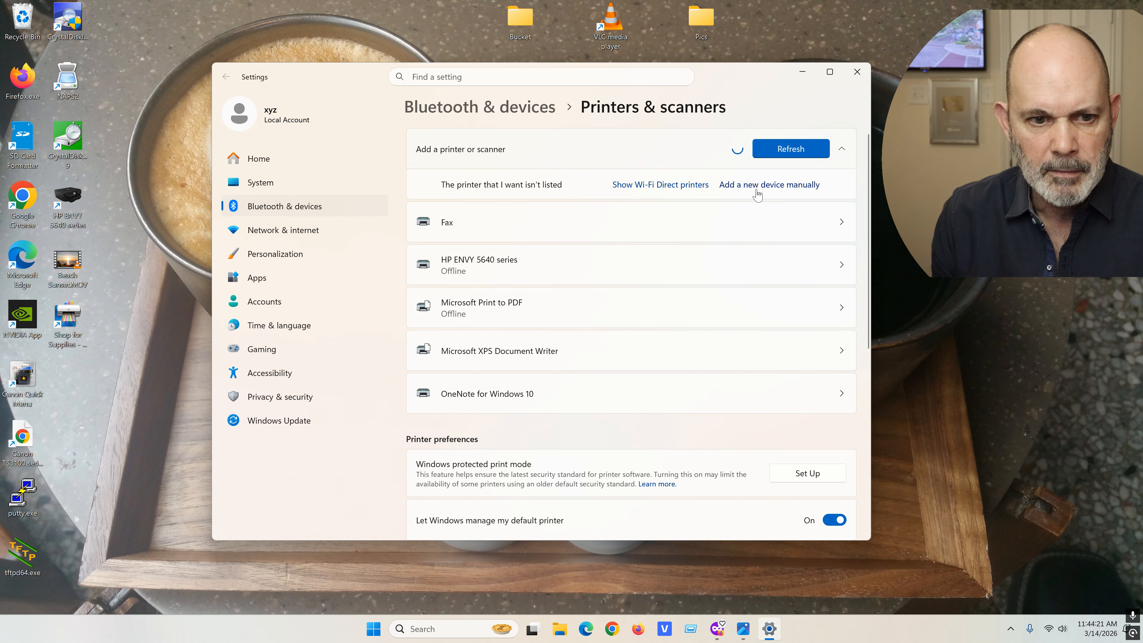
left_click(785, 189)
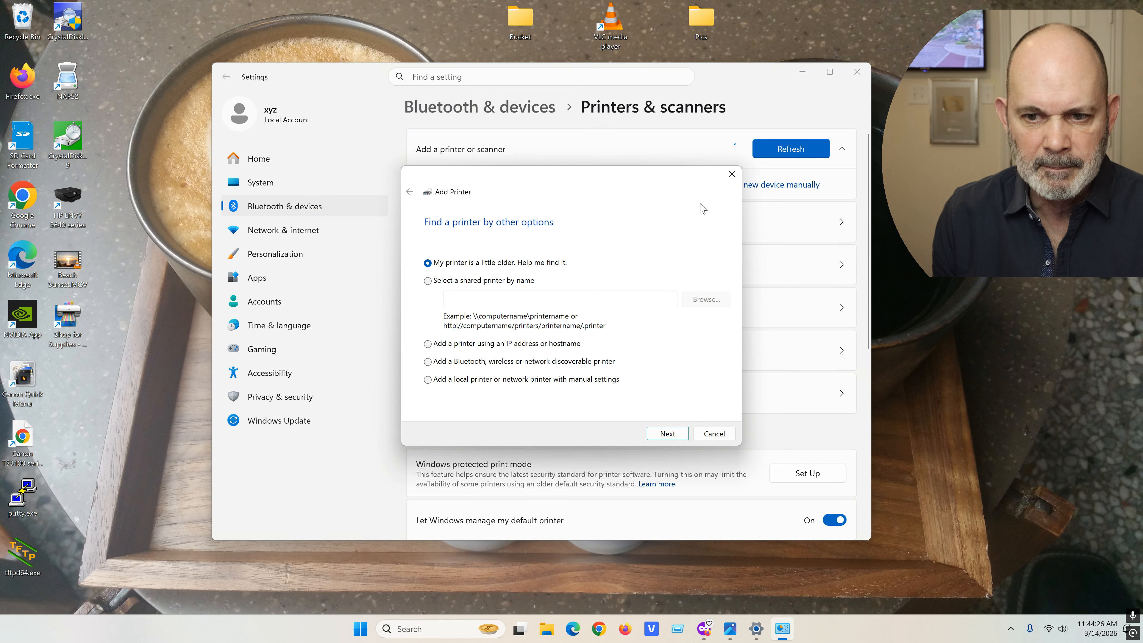
left_click(429, 345)
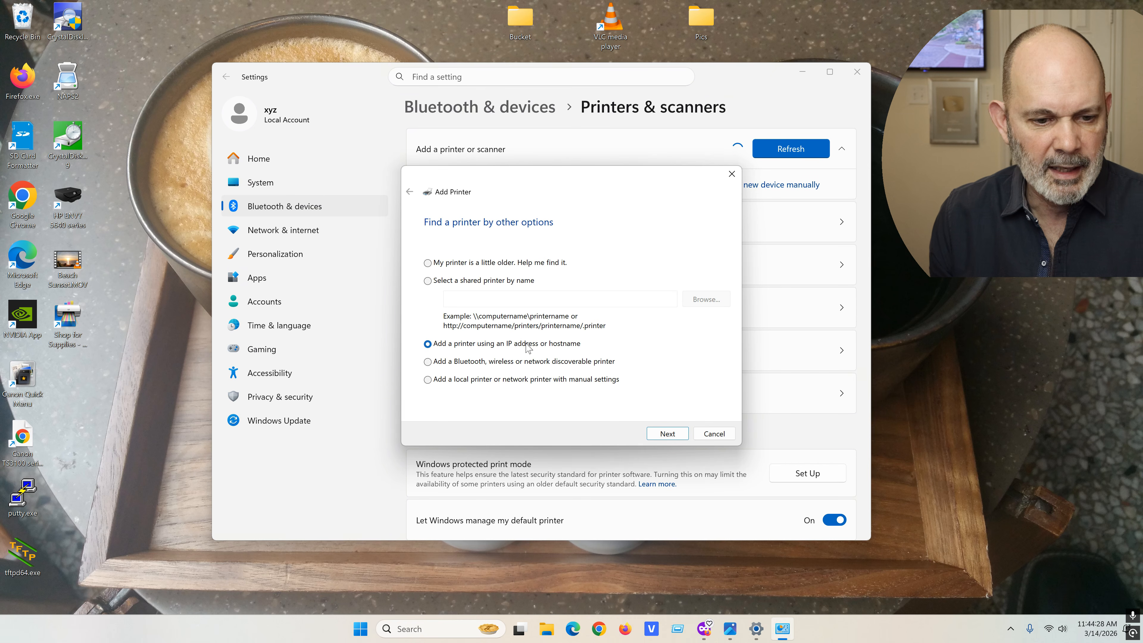
left_click(667, 433)
- Set the device type to TCP/IP Device with the address 192.168.1.1, and accept the standard Generic Network Card port type
left_click(622, 255)
left_click(601, 280)
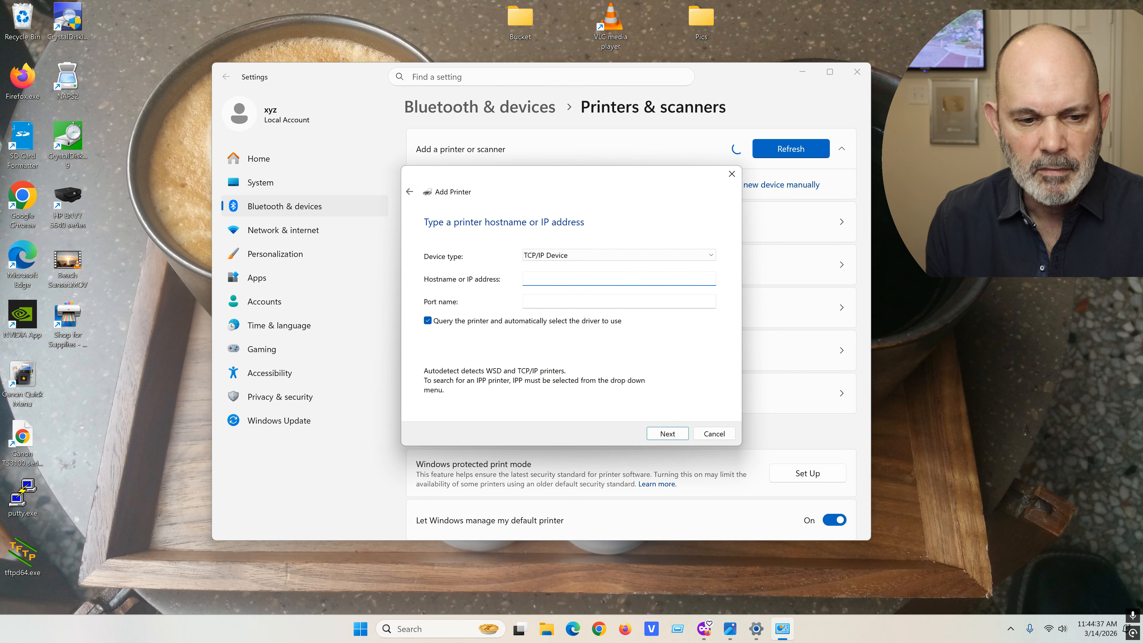
type("192.168.1.1")
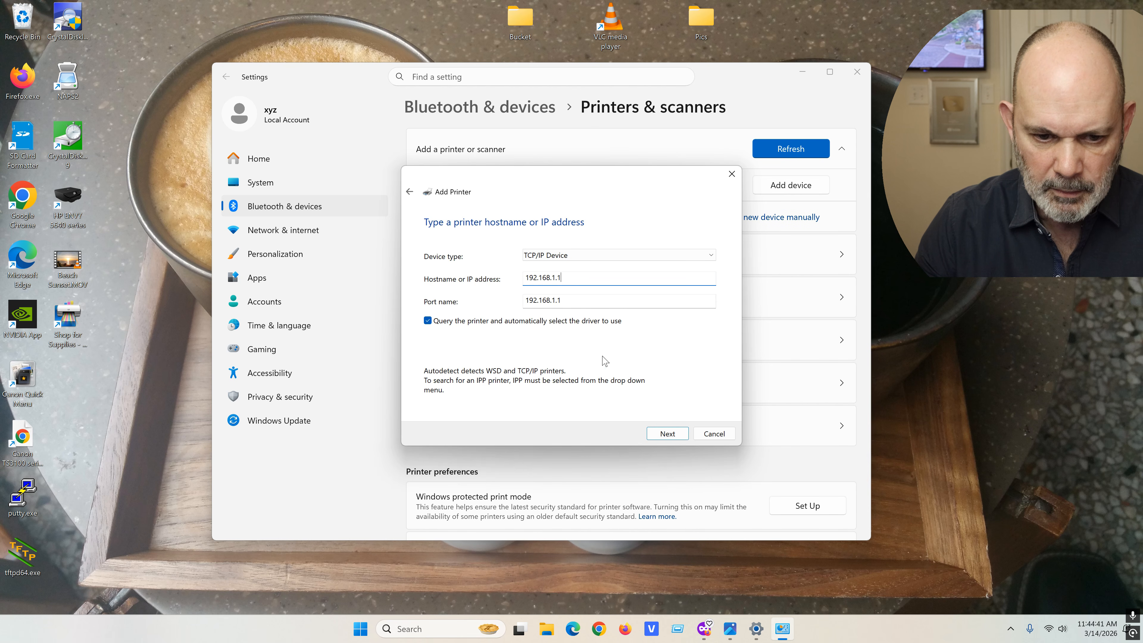
left_click(670, 439)
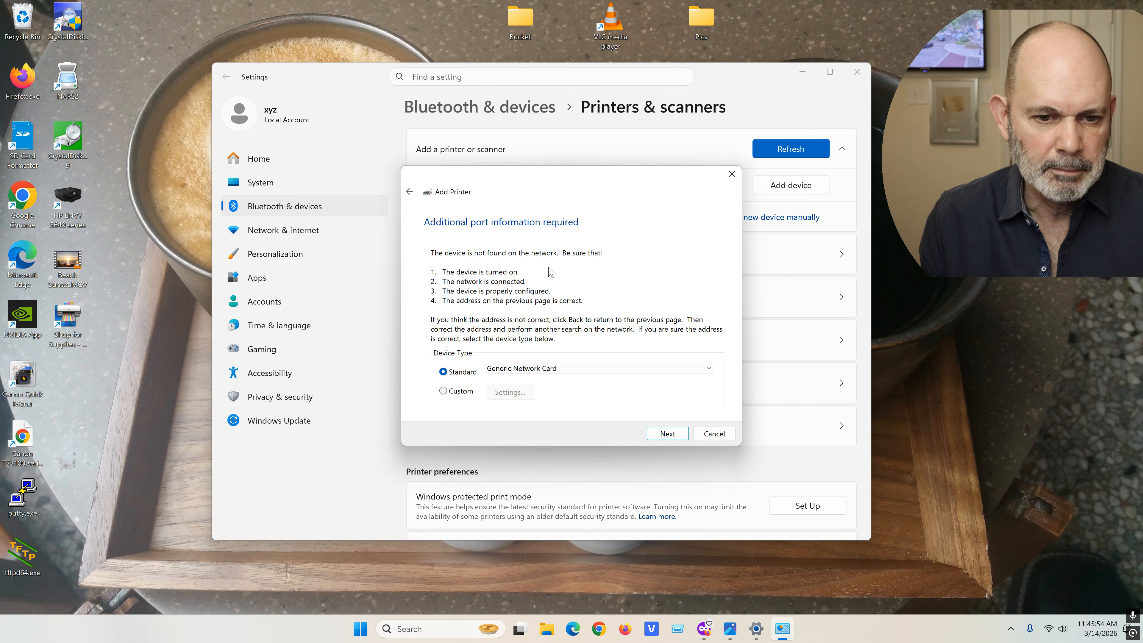
left_click(668, 434)
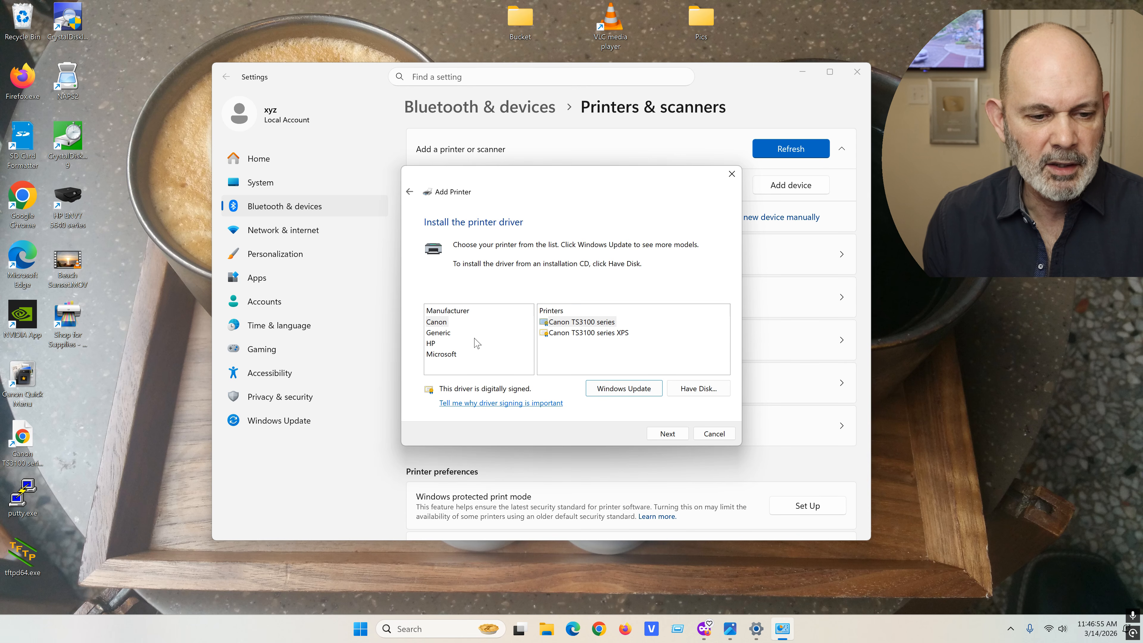
- Choose the HP ENVY 5640 series driver from manufacturer HP and keep the currently installed driver version
left_click(431, 344)
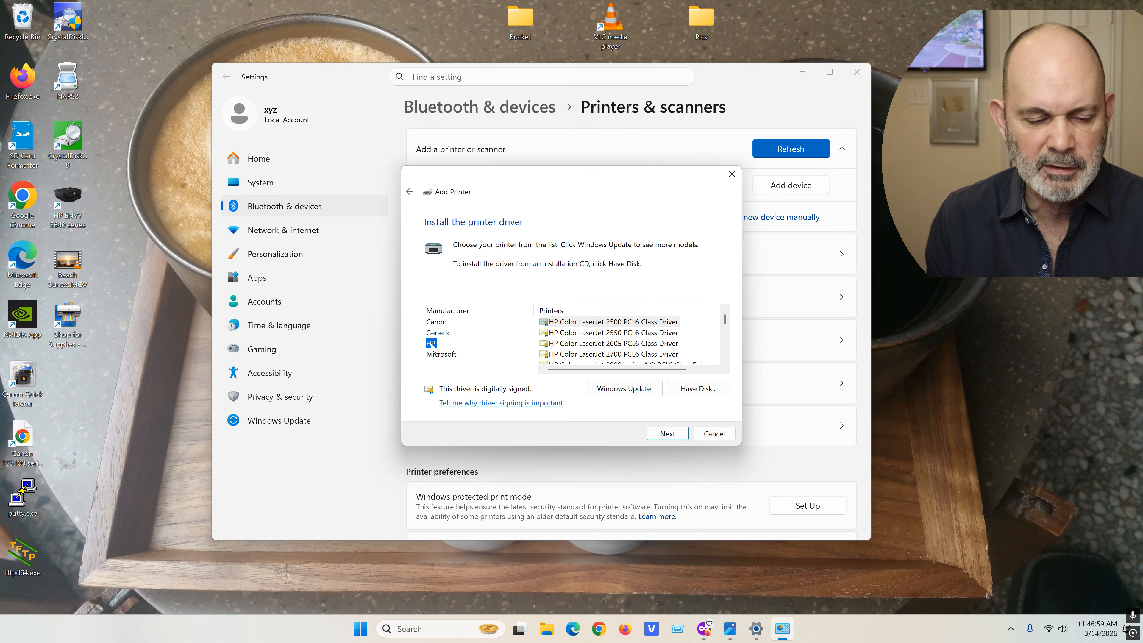
scroll(647, 325, "down", 3)
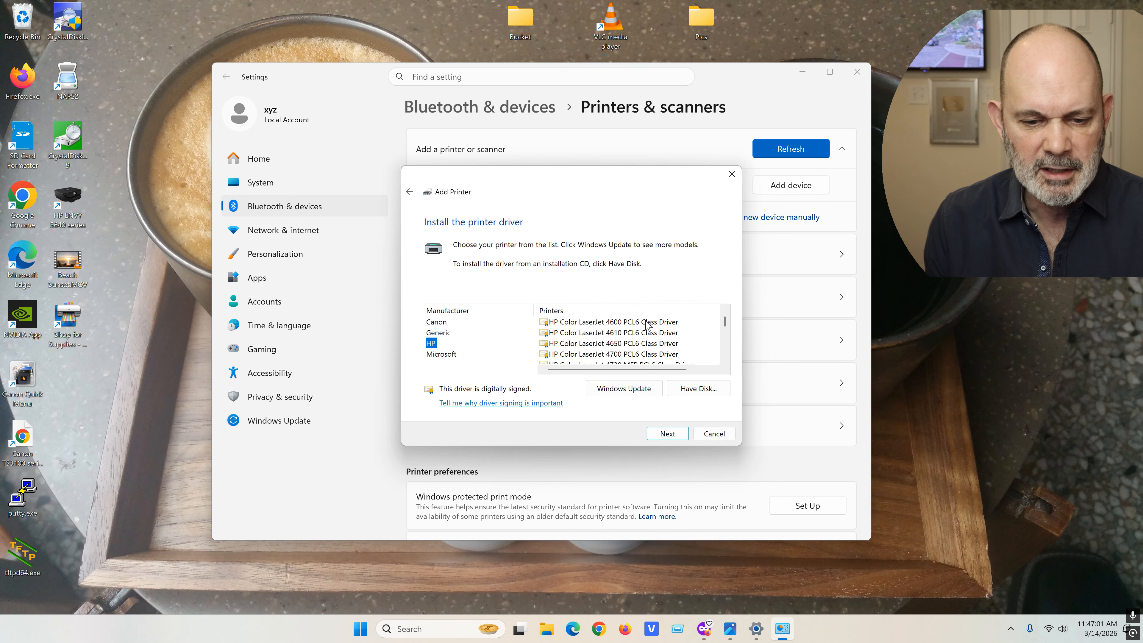
scroll(646, 323, "down", 5)
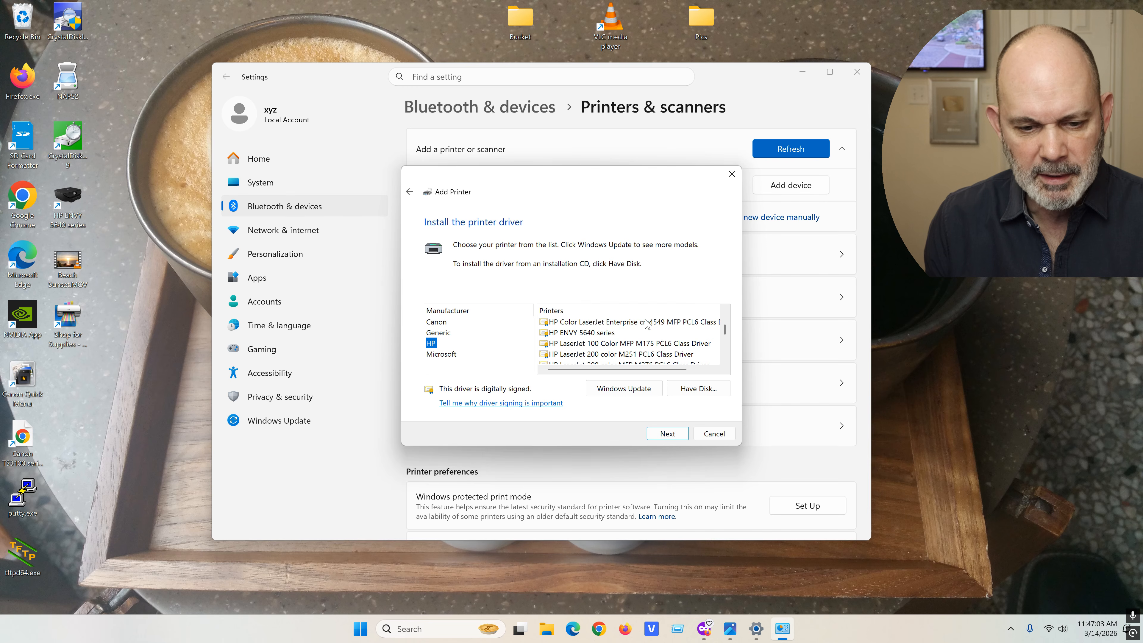
left_click(588, 334)
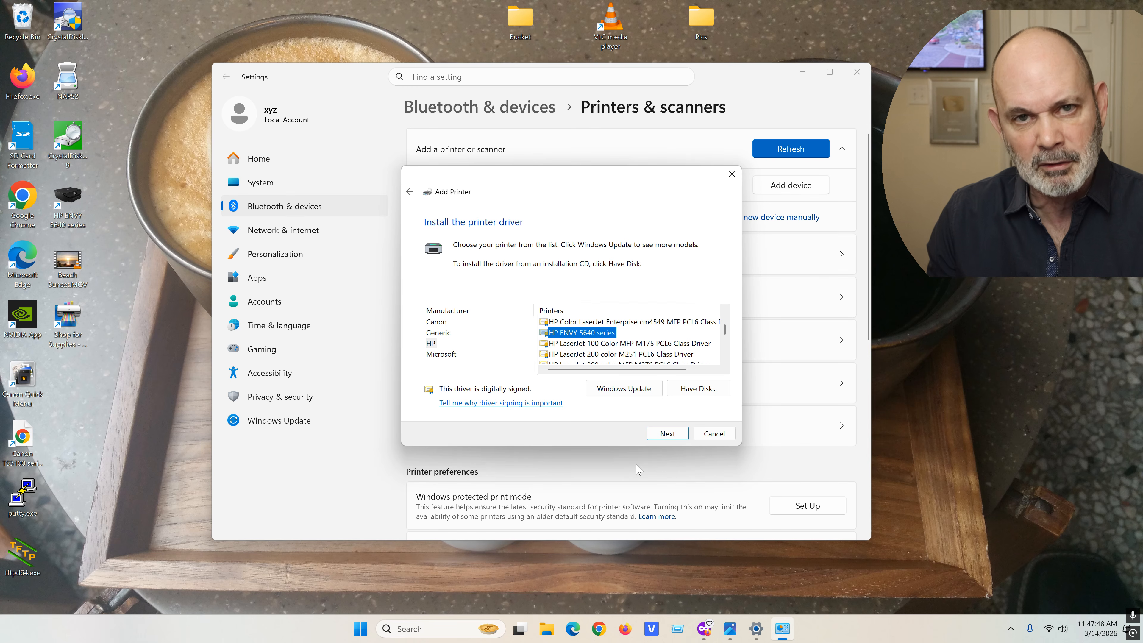
left_click(676, 435)
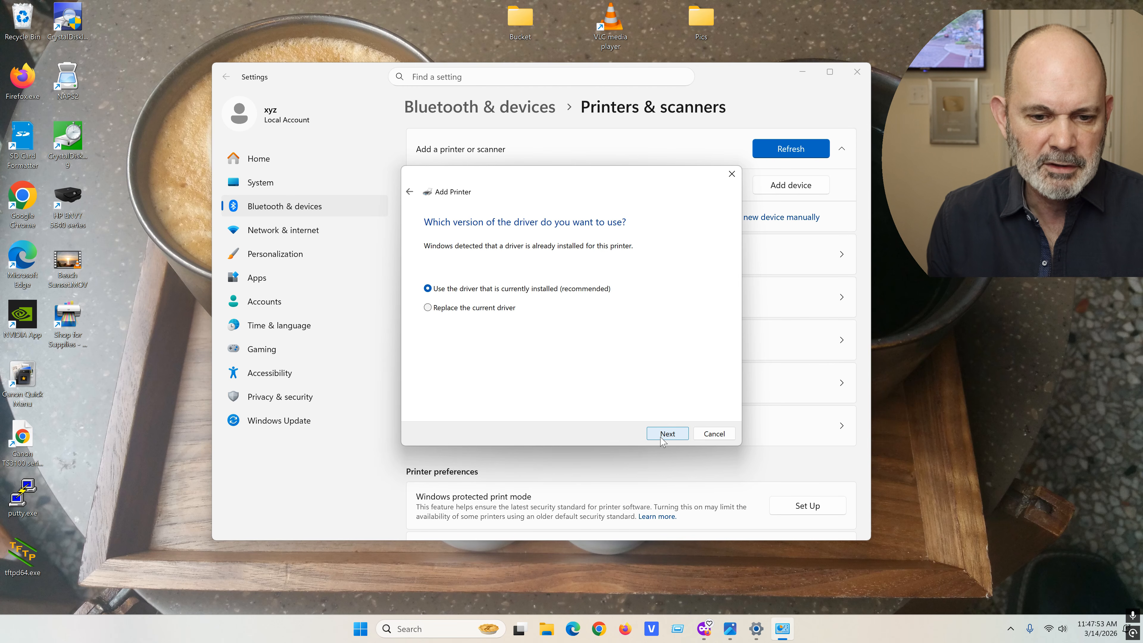
left_click(674, 439)
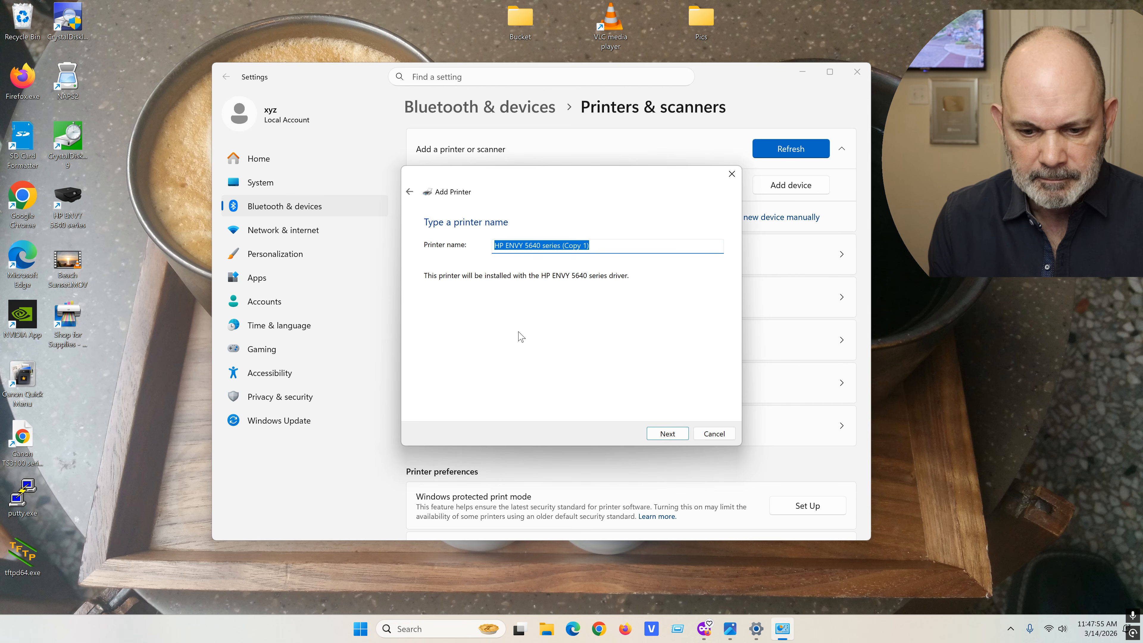
- Name the printer "HP ENVY 5640 series Net printer" and continue to its installation
key("End")
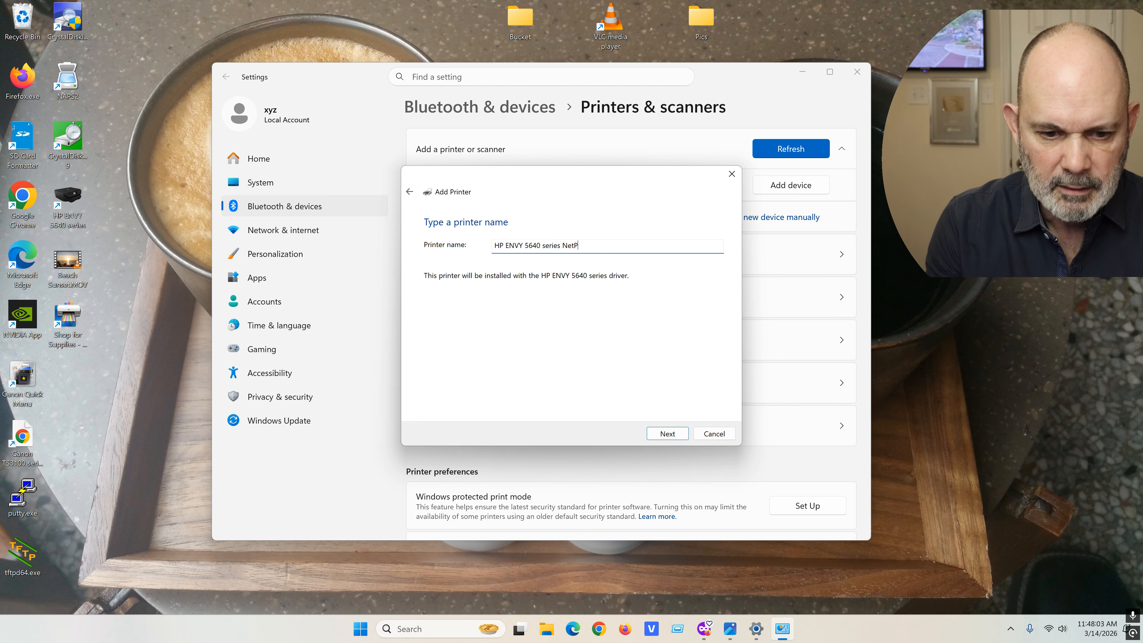
type("Net printer")
left_click(666, 434)
- Keep the printer shared and reuse the share name "HP ENVY 5640 series Net printer" as its location and comment, and accept the sharing settings
left_click_drag(629, 330, 517, 329)
key("ctrl+c")
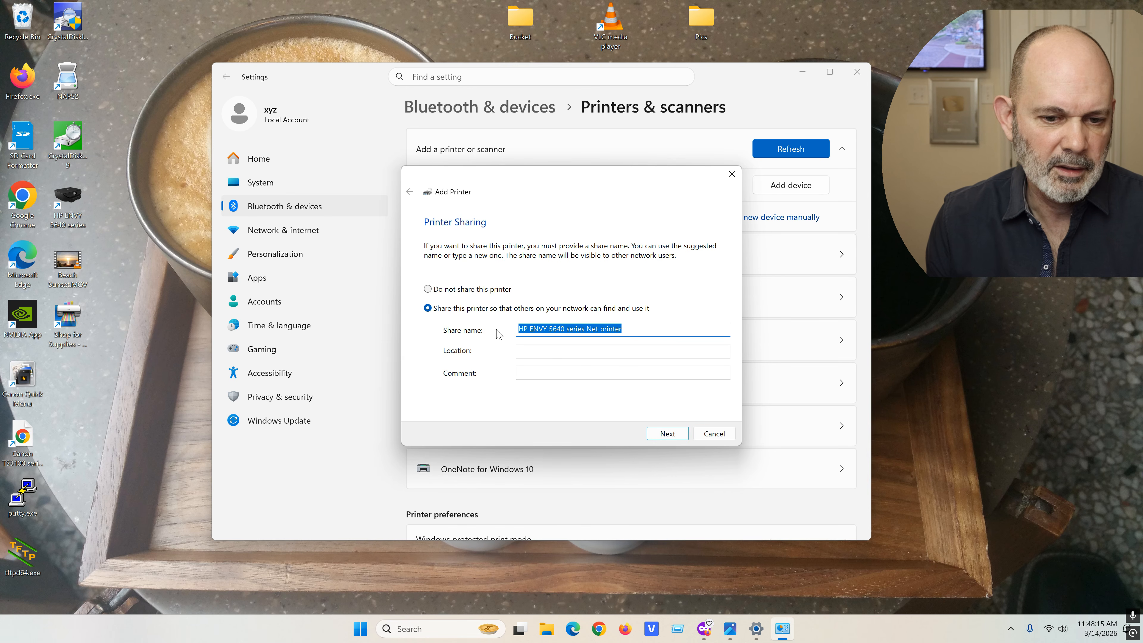
key("Tab")
key("ctrl+v")
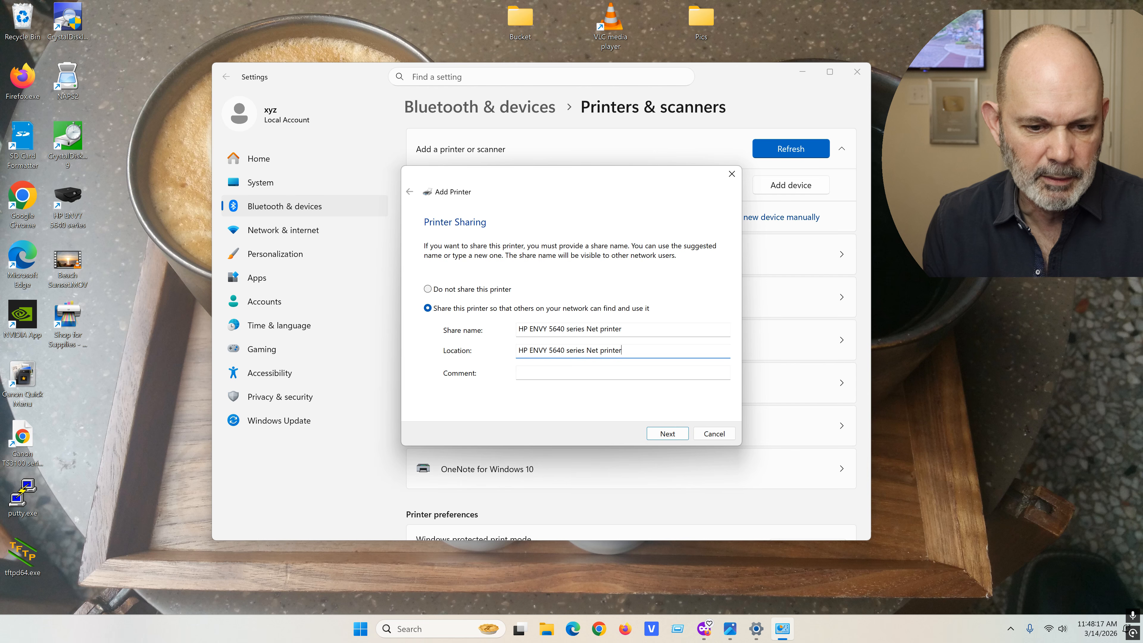
key("Tab")
key("ctrl+v")
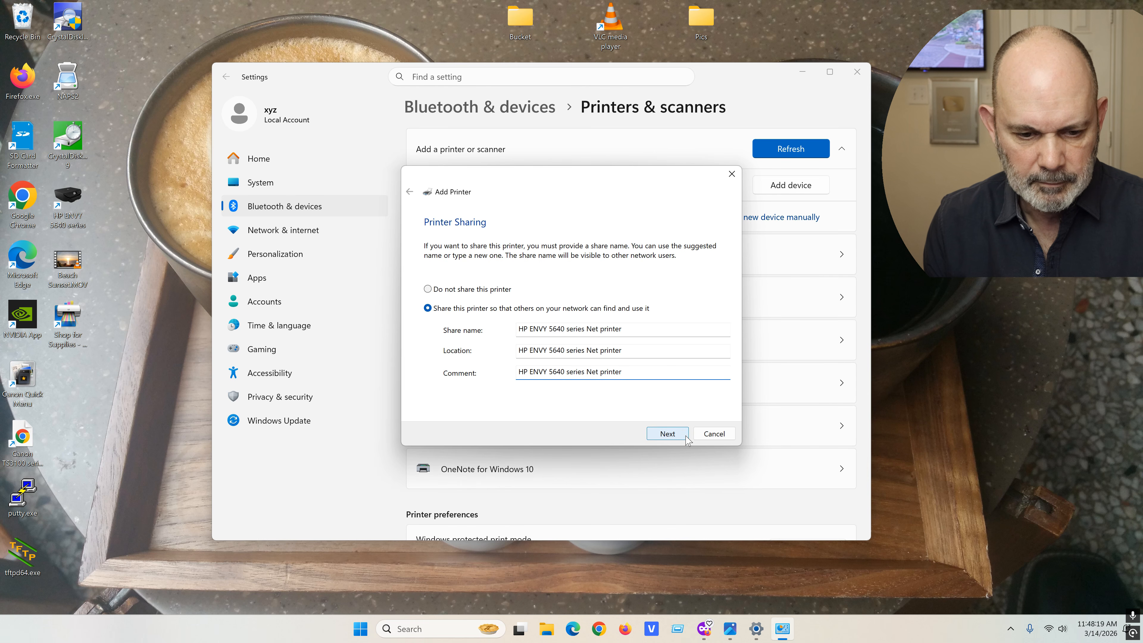
left_click(668, 434)
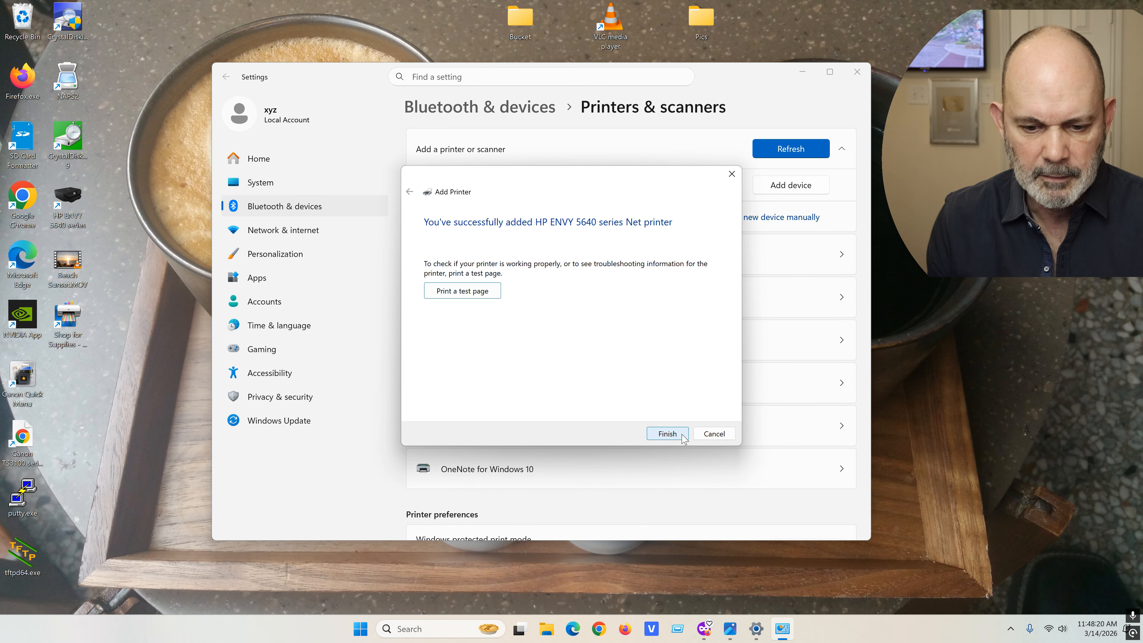
- Print a test page on the newly added printer and finish the printer setup
left_click(479, 294)
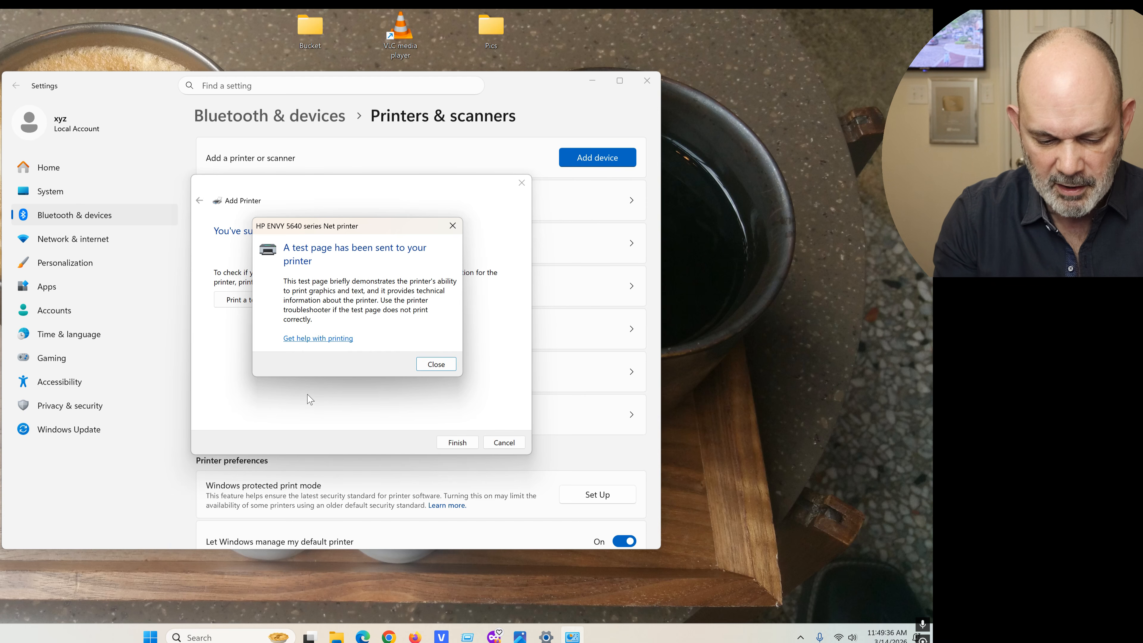
left_click(436, 364)
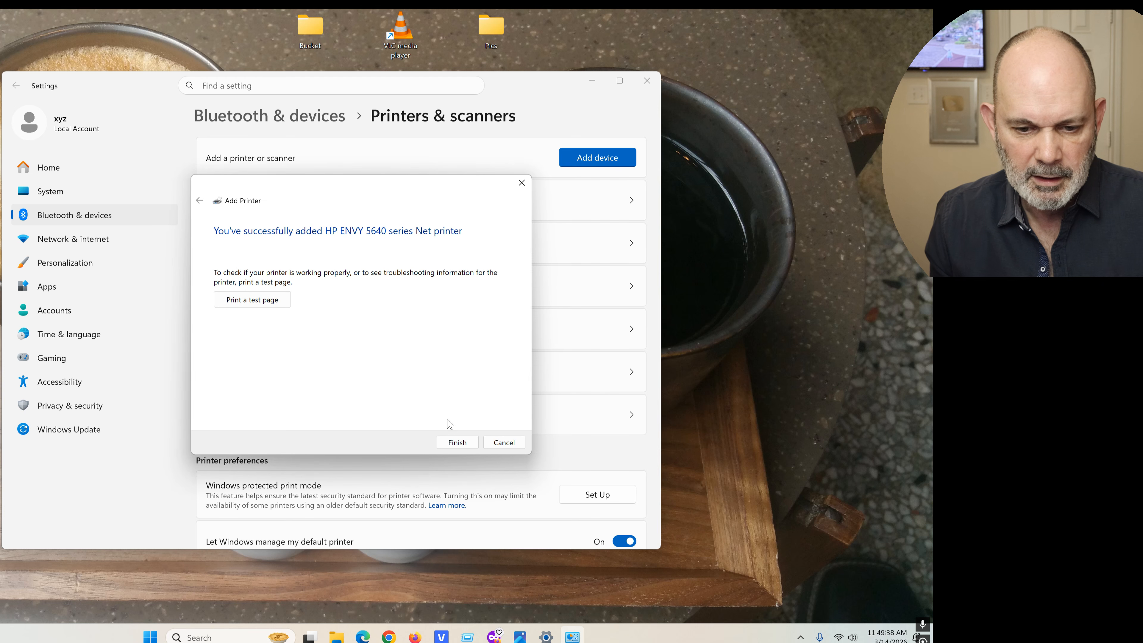
left_click(458, 440)
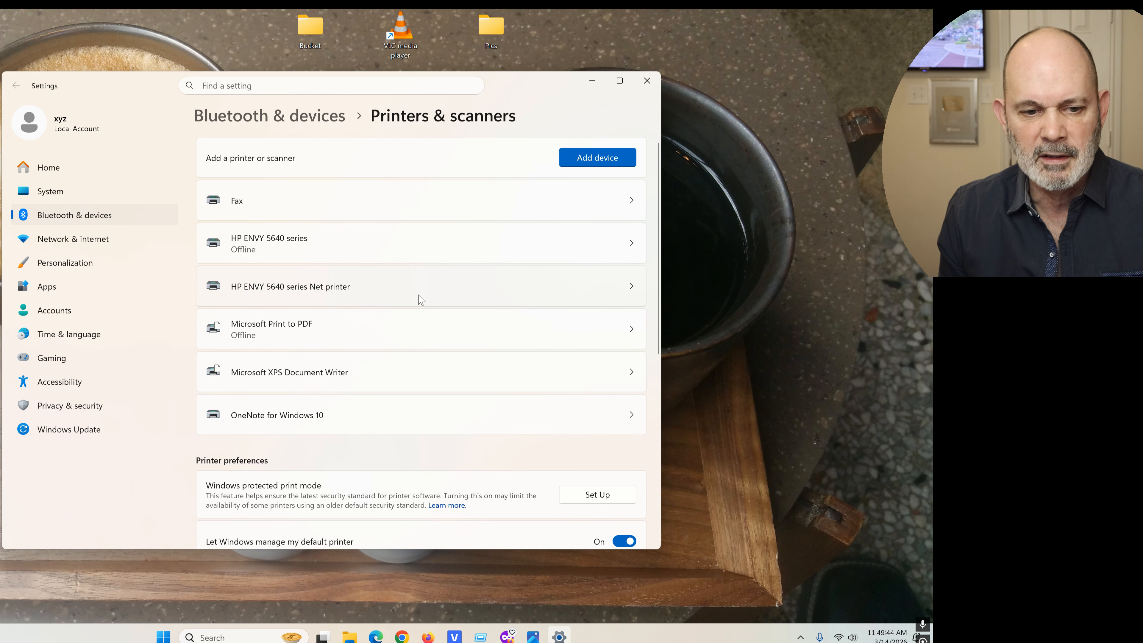
- Open the settings of the HP ENVY 5640 series Net printer
left_click(509, 300)
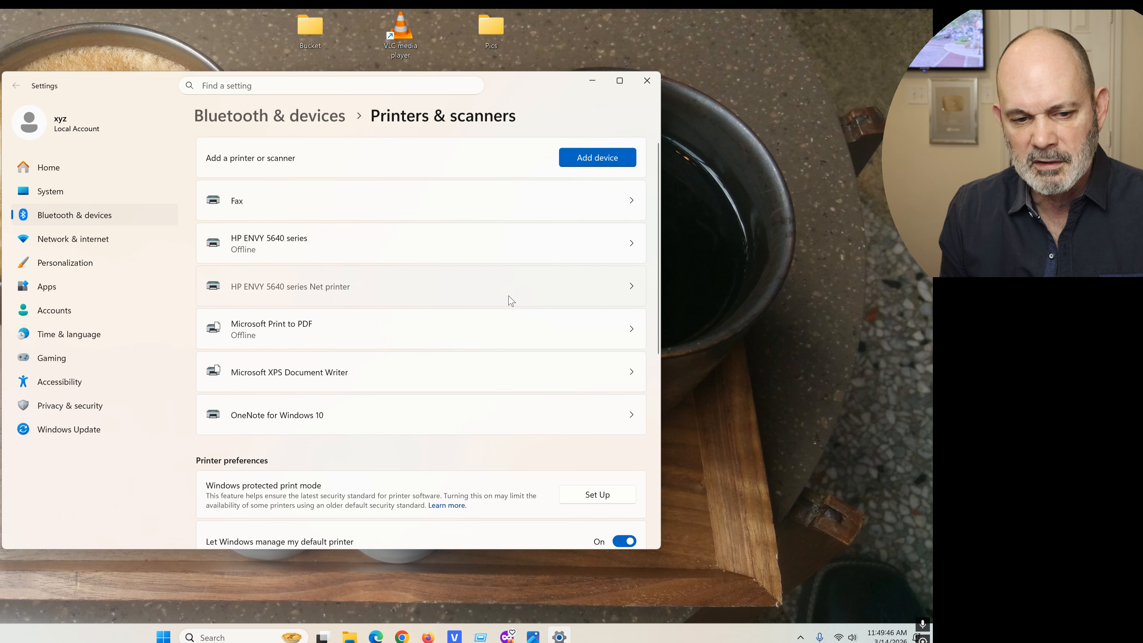